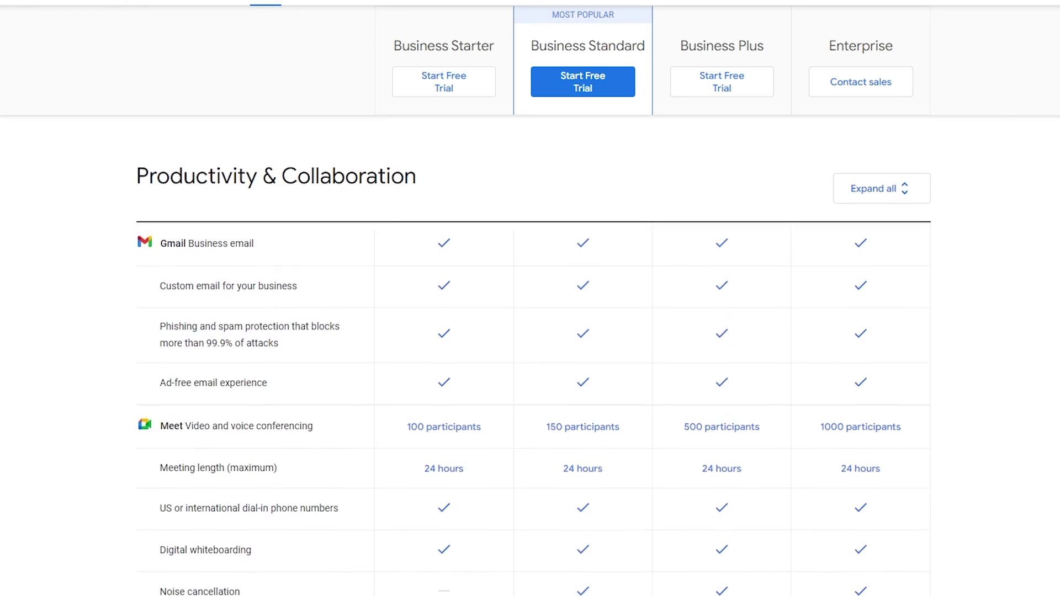
Step: Scroll the plan comparison to the Security & Management rows to see which plans include Vault
scroll(531, 381, "down", 2)
scroll(530, 381, "down", 4)
scroll(531, 381, "down", 4)
scroll(530, 381, "down", 4)
scroll(531, 381, "down", 2)
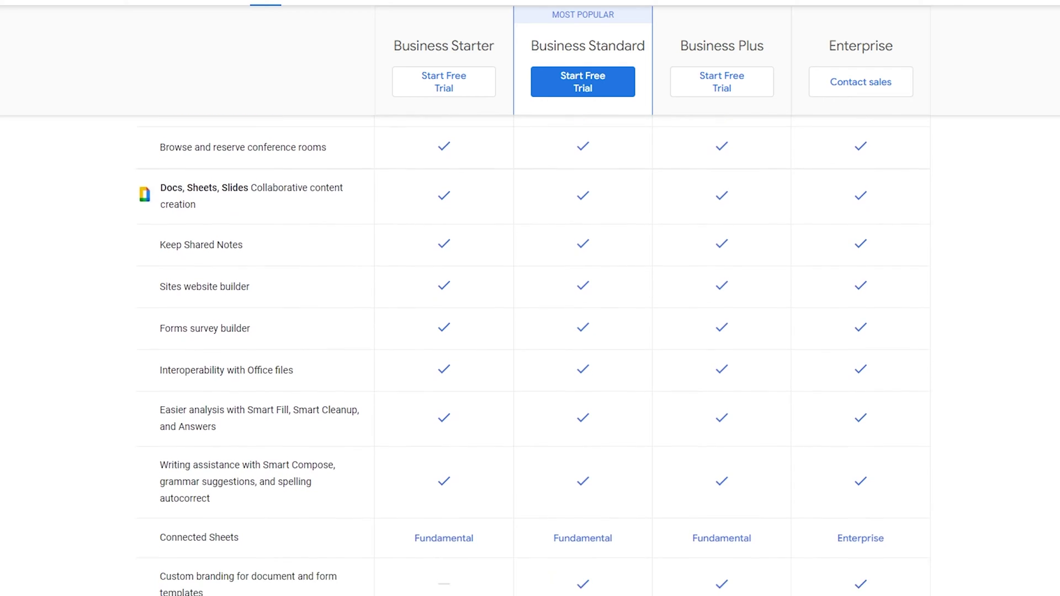
scroll(530, 381, "down", 2)
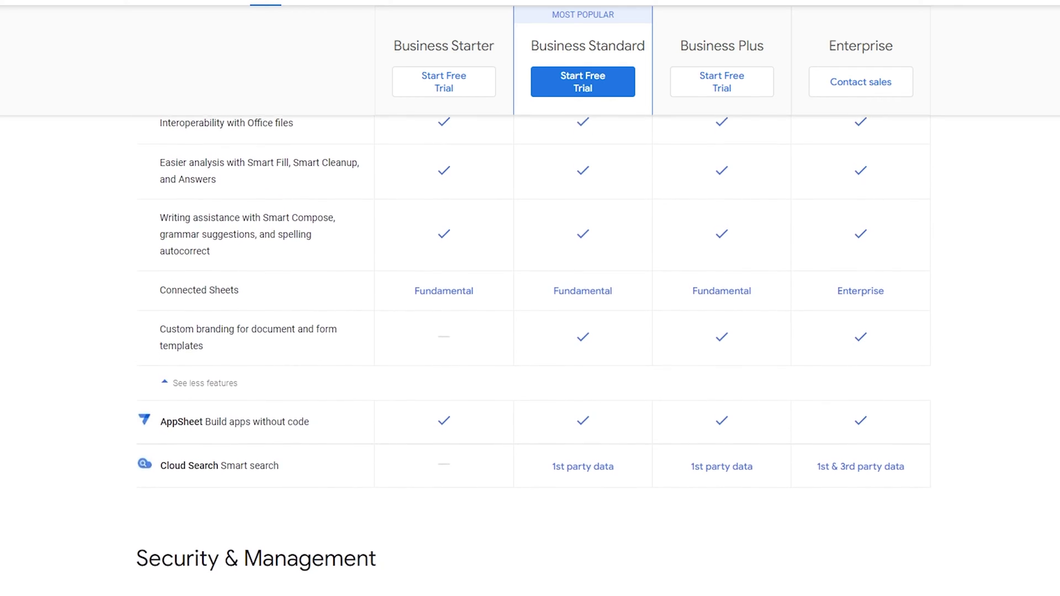
scroll(530, 381, "down", 4)
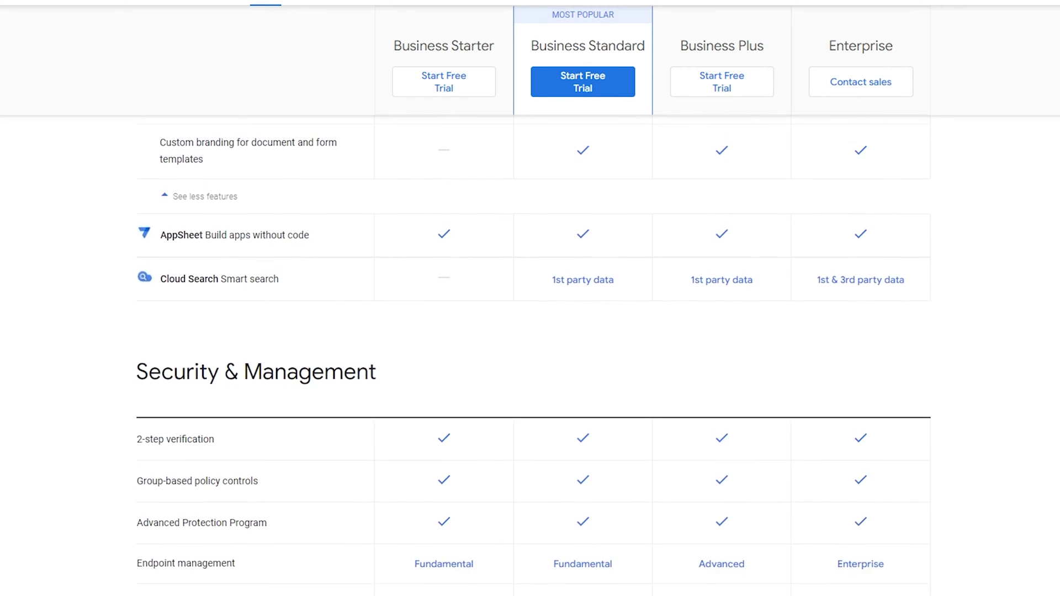
scroll(531, 381, "down", 2)
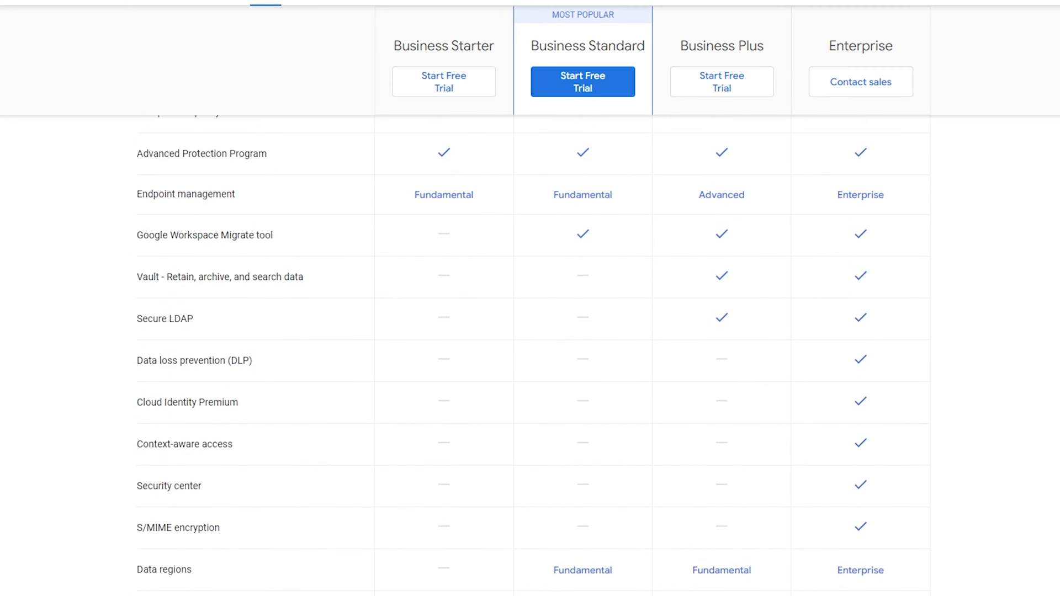
scroll(530, 381, "down", 2)
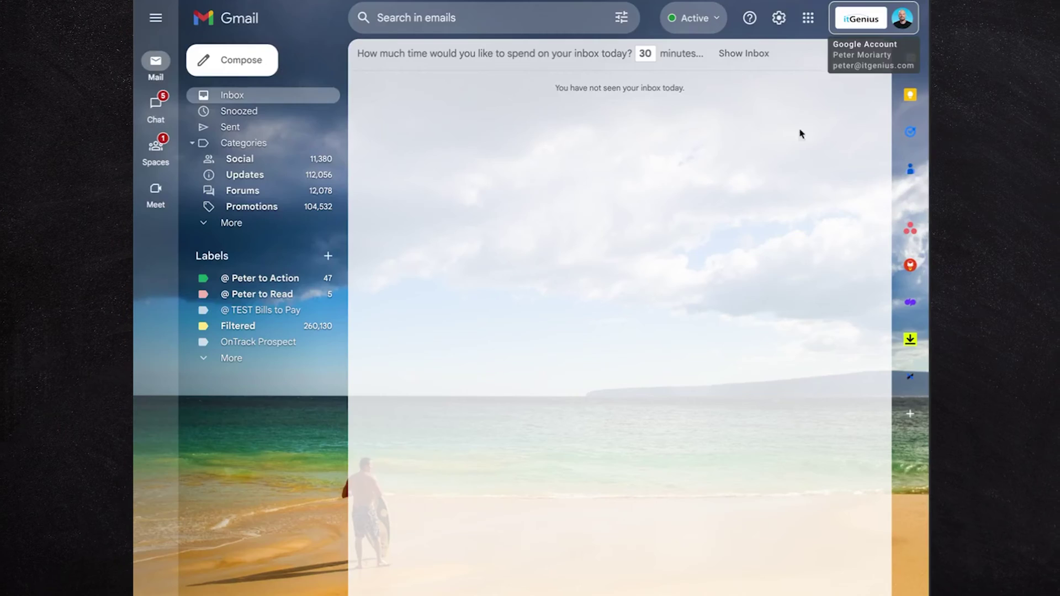
Step: Switch to the delegated itGenius Archive mailbox from the account list
left_click(863, 22)
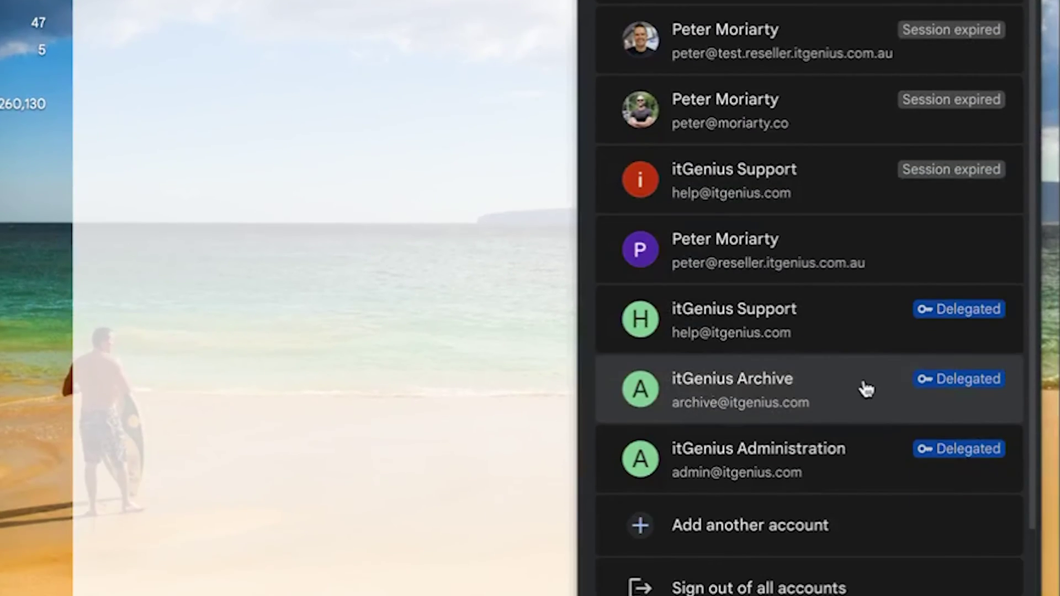
left_click(867, 423)
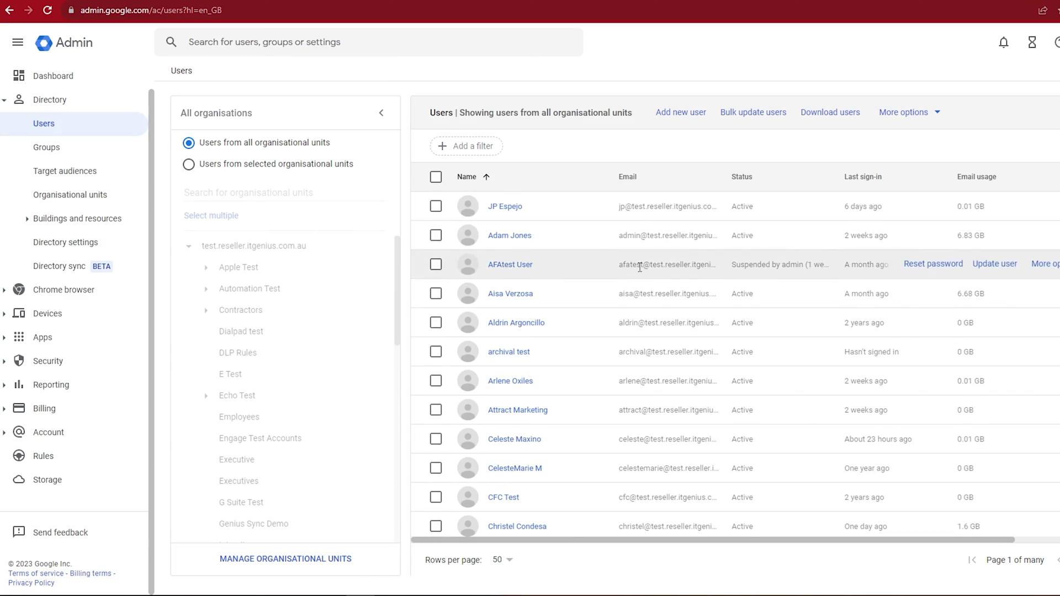
Step: Open the test user's account page and bring up the Suspend User confirmation
scroll(639, 267, "down", 8)
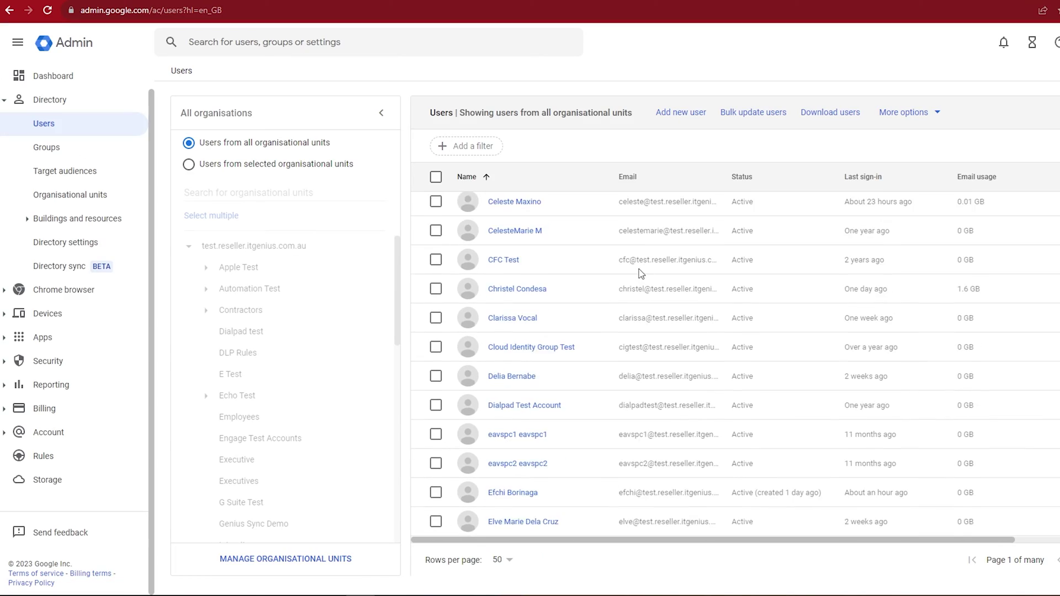
left_click(507, 490)
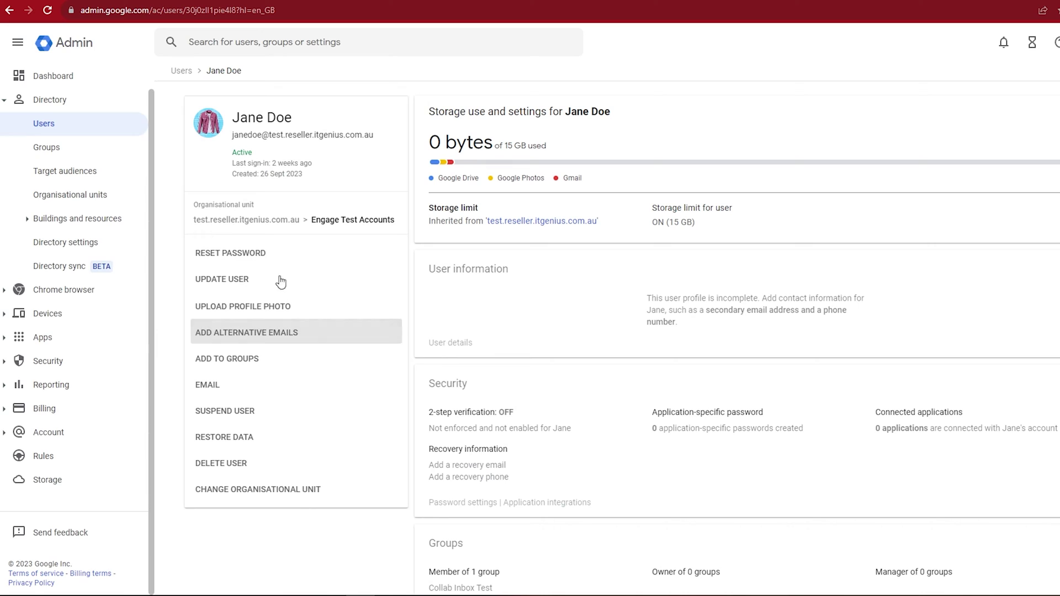
left_click(276, 256)
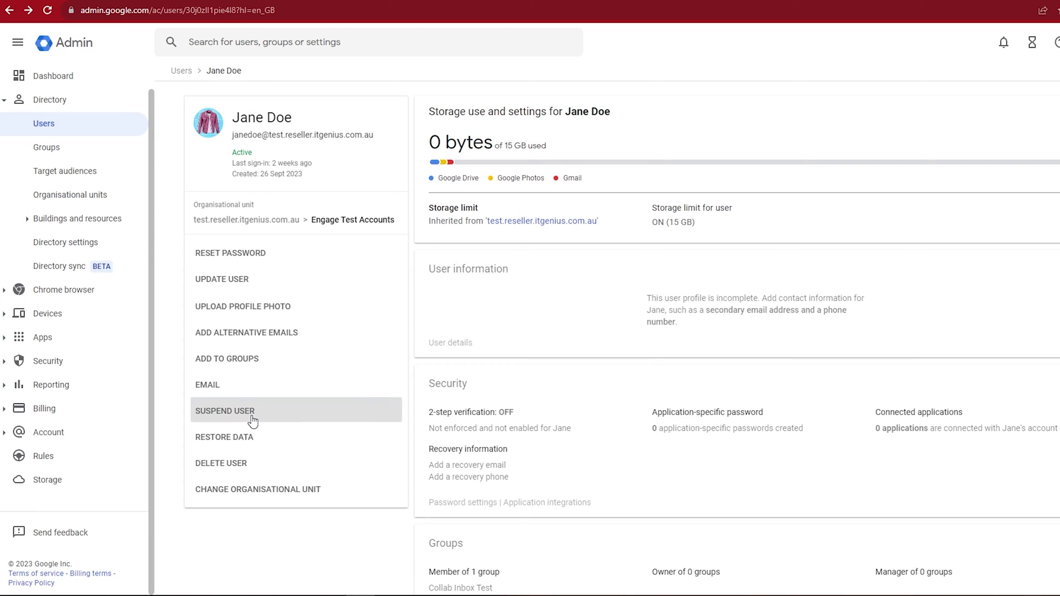
left_click(252, 420)
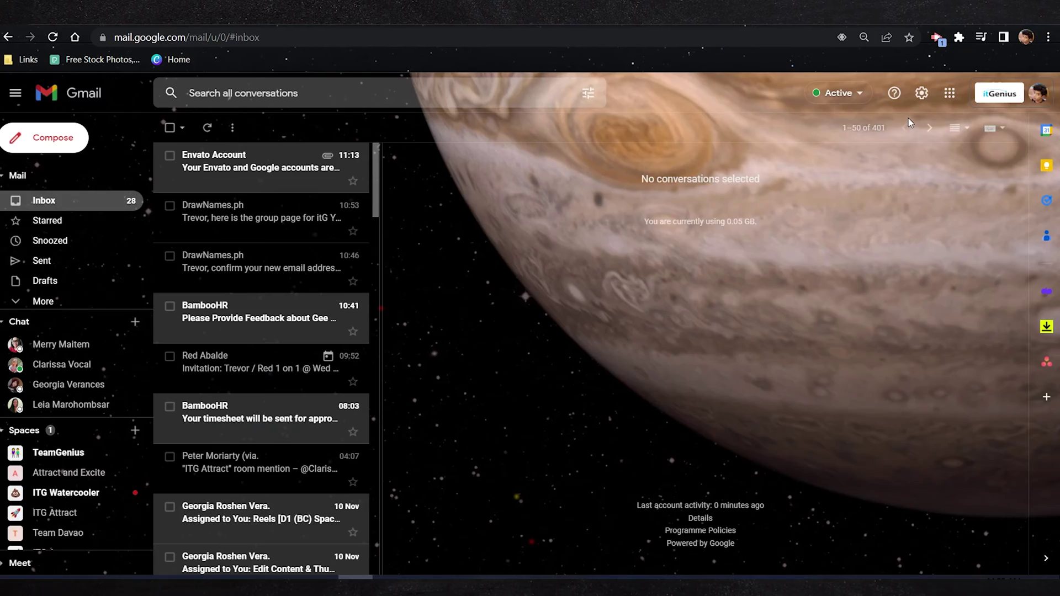
Step: In Settings > Accounts, start adding another account under 'Grant access to your account'
left_click(923, 93)
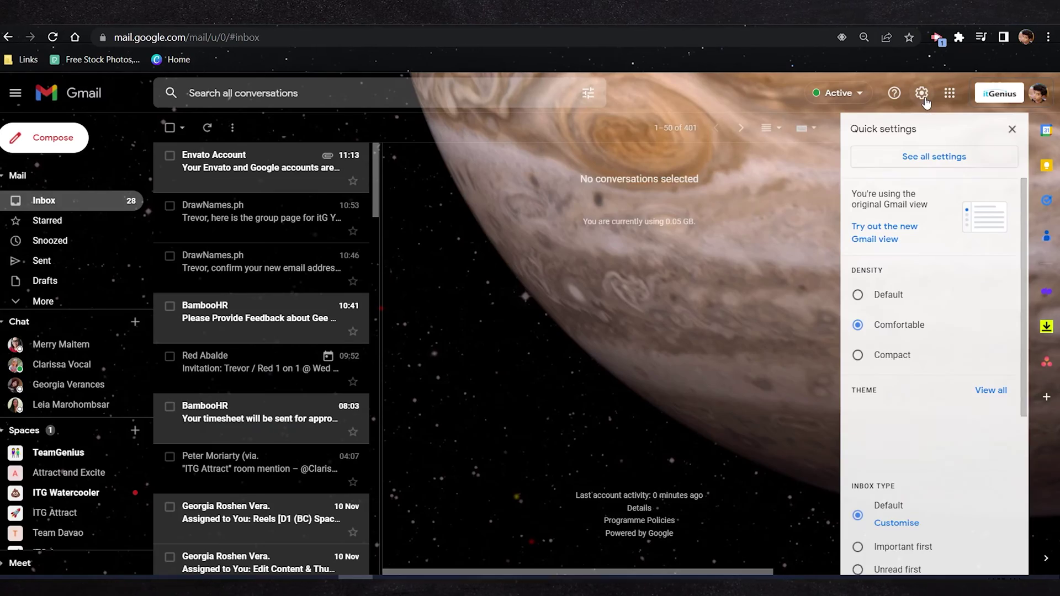
left_click(929, 158)
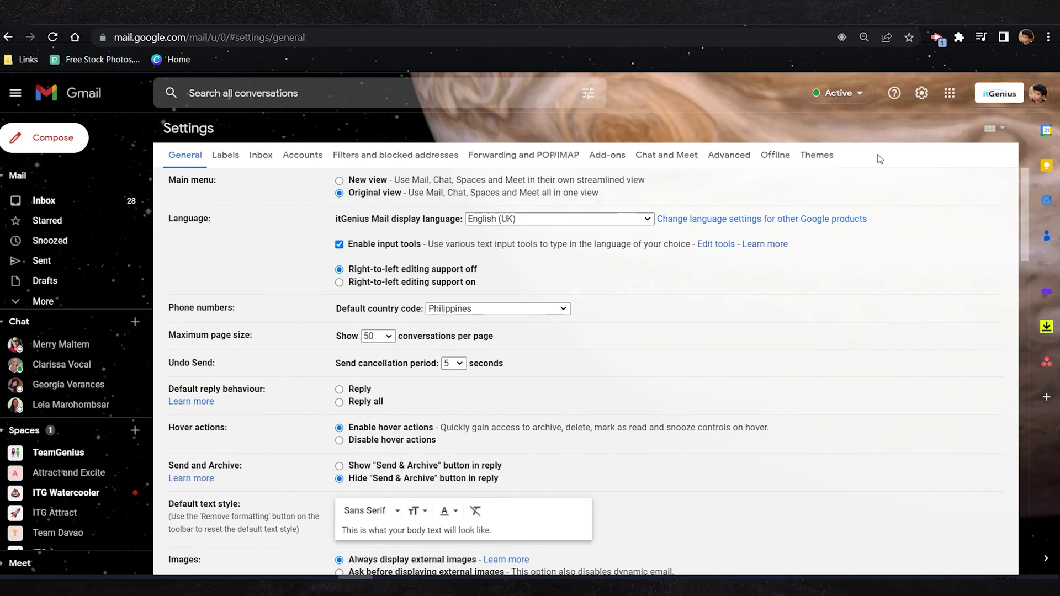
left_click(303, 156)
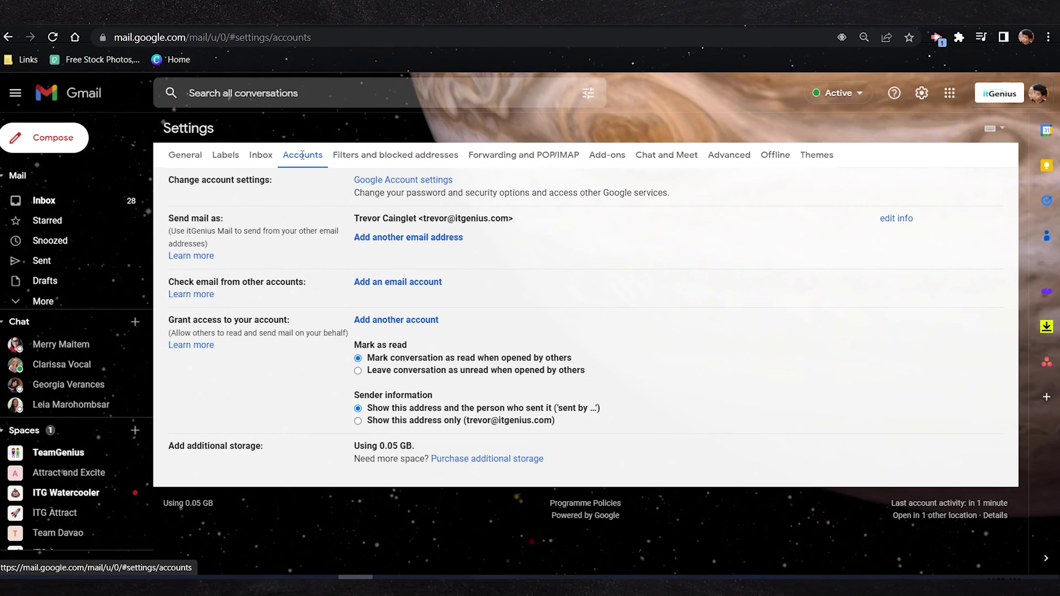
left_click(386, 326)
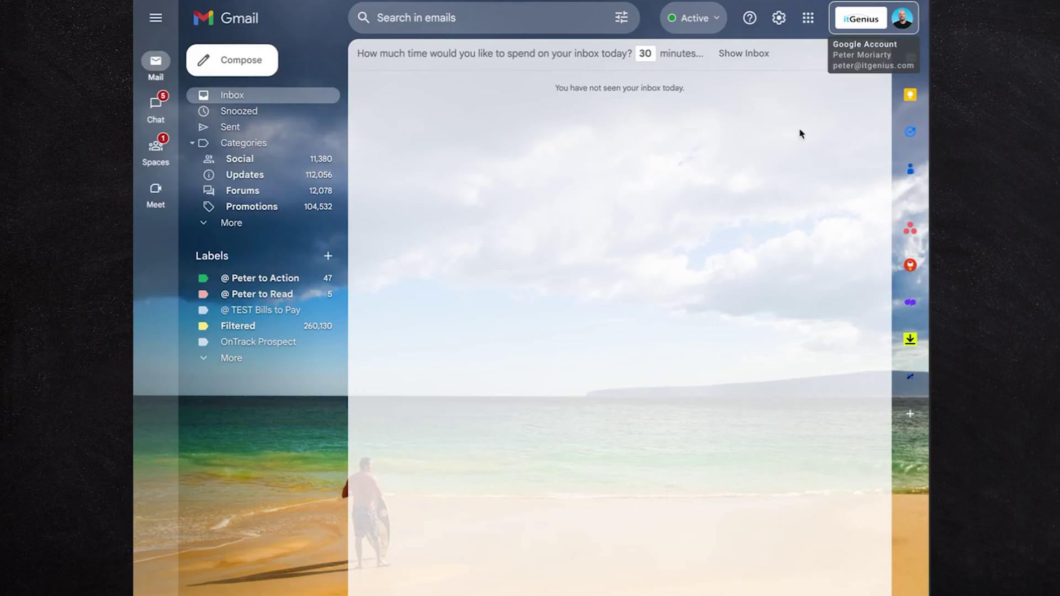
Step: Switch from the account menu to the delegated itGenius Archive mailbox's inbox
left_click(865, 18)
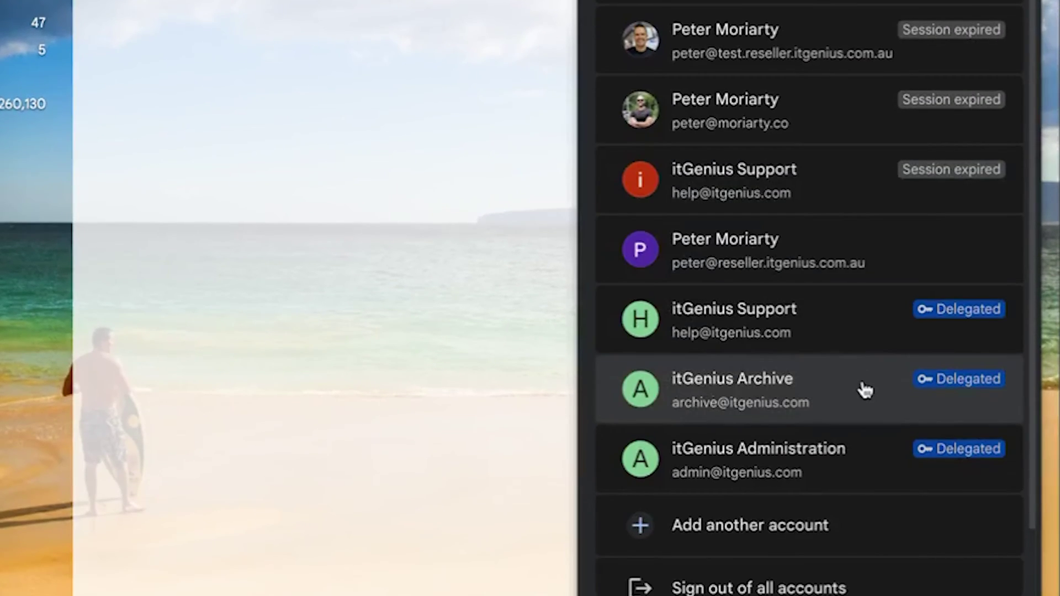
left_click(864, 404)
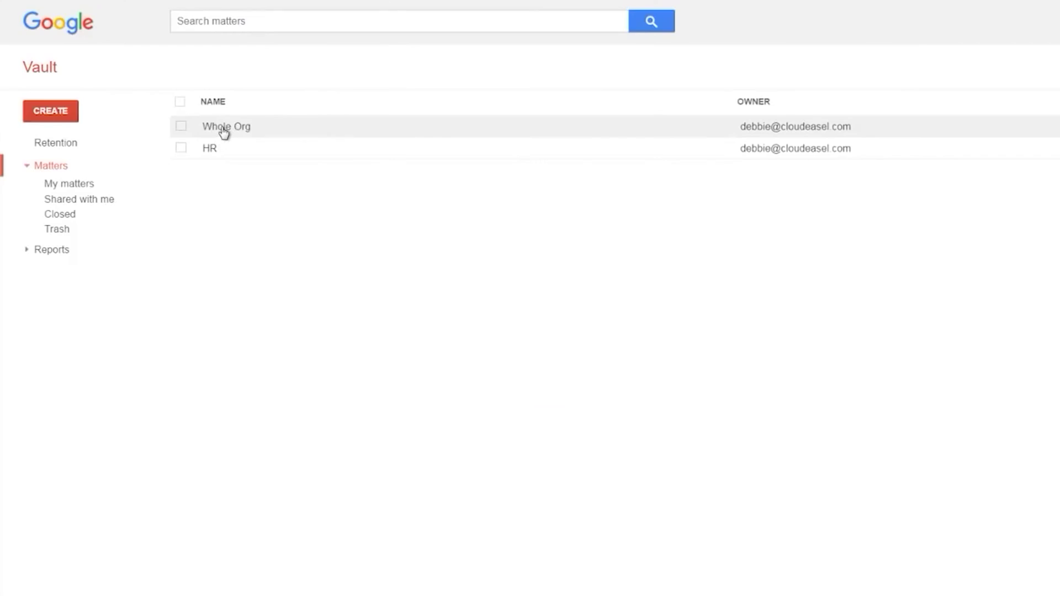
Step: Open the Whole Org matter and its Search page
left_click(221, 133)
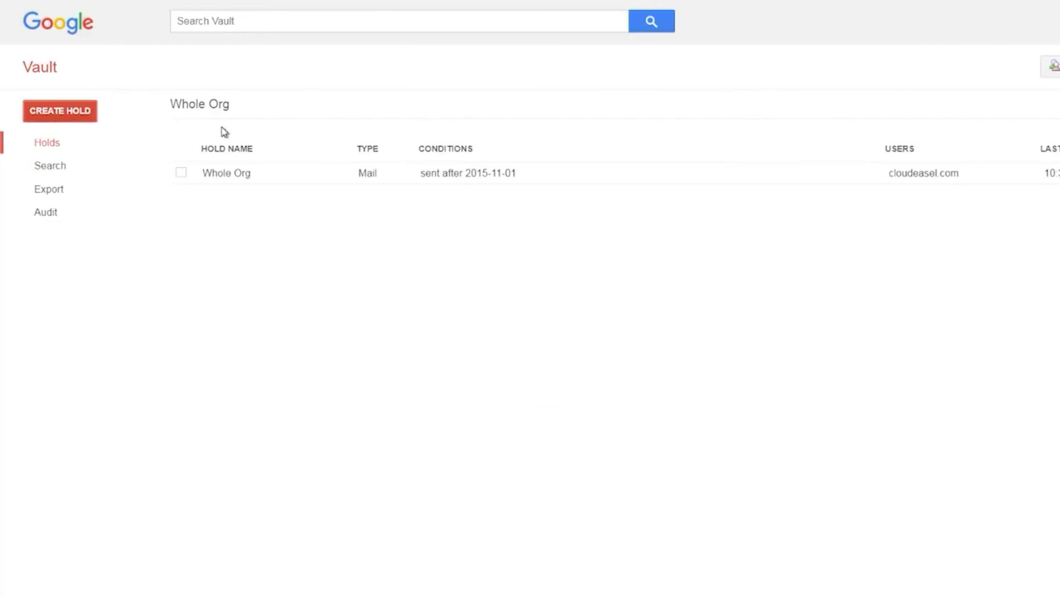
left_click(49, 165)
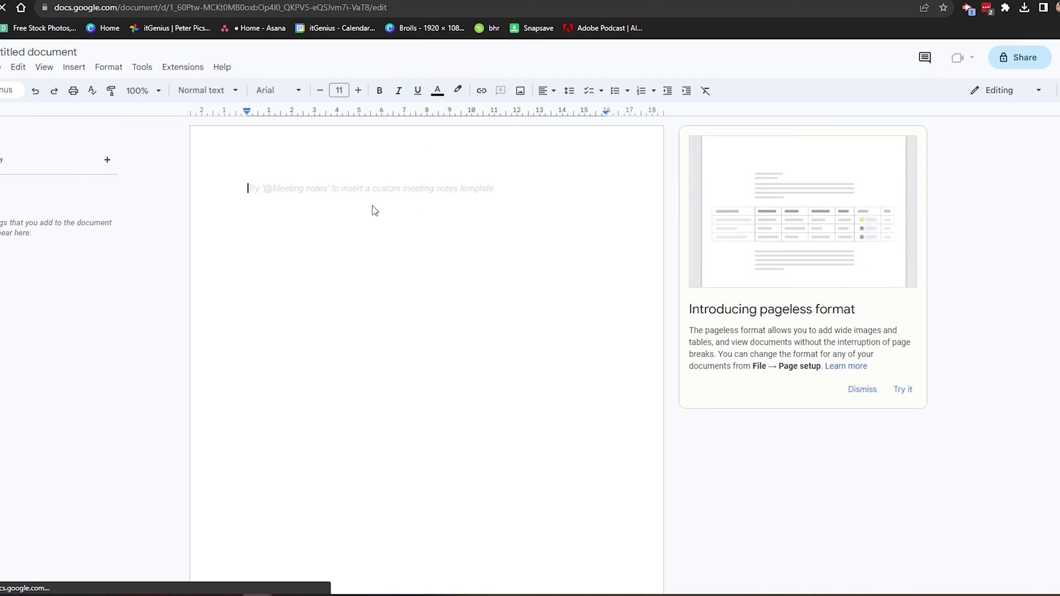
Step: Paste and select a Lorem ipsum paragraph, then close sharing with access left restricted
type("Lorem ipsum dolor sit amet, consectetur adipiscing elit, sed do eiusmod tempor incididunt ut labore et dolore magna aliqua. Ut enim ad minim veniam, quis nostrud exercitation ullamco laboris nisi ut aliquip ex ea commodo consequat. Duis aute irure dolor in reprehenderit in voluptate velit esse cillum dolore eu fugiat nulla pariatur. Excepteur sint occaecat cupidatat non proident, sunt in culpa qui officia deserunt mollit anim id est laborum.")
triple_click(372, 207)
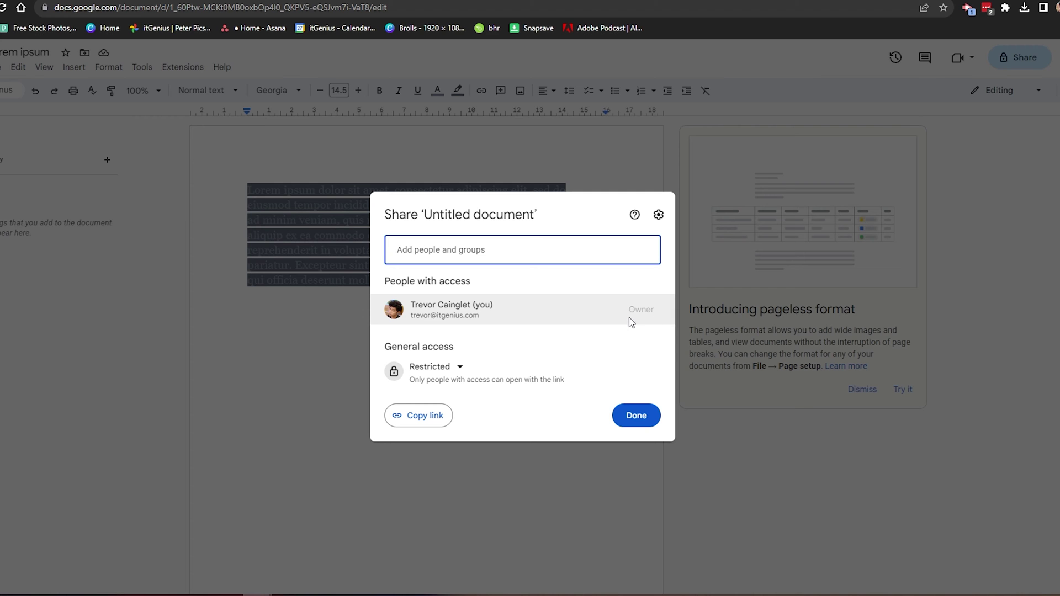
left_click(635, 415)
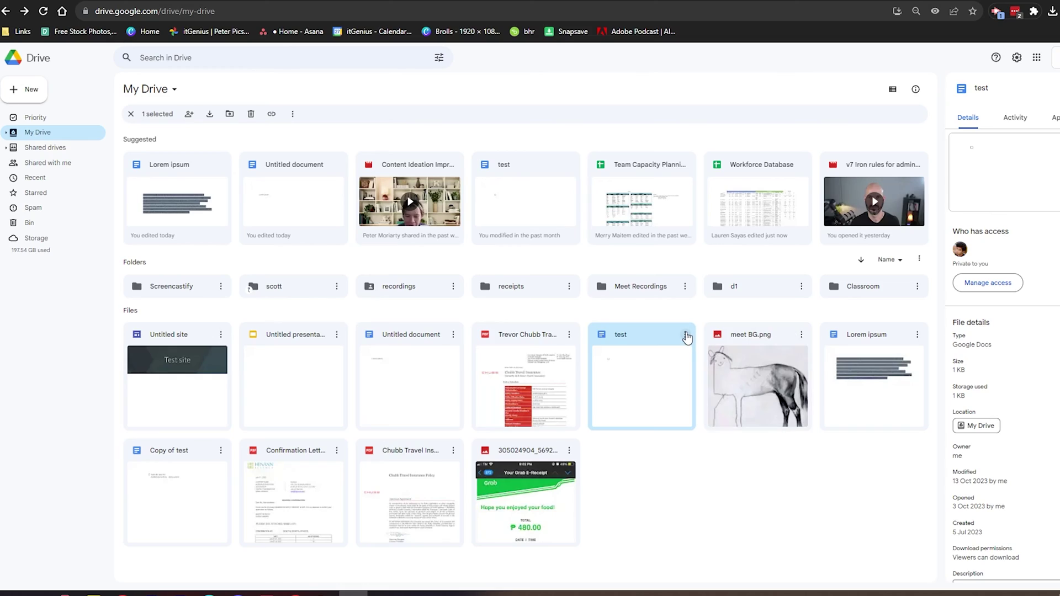
Step: Share the test file with the entered recipient, Notify people unticked, and open the role dropdown
left_click(686, 335)
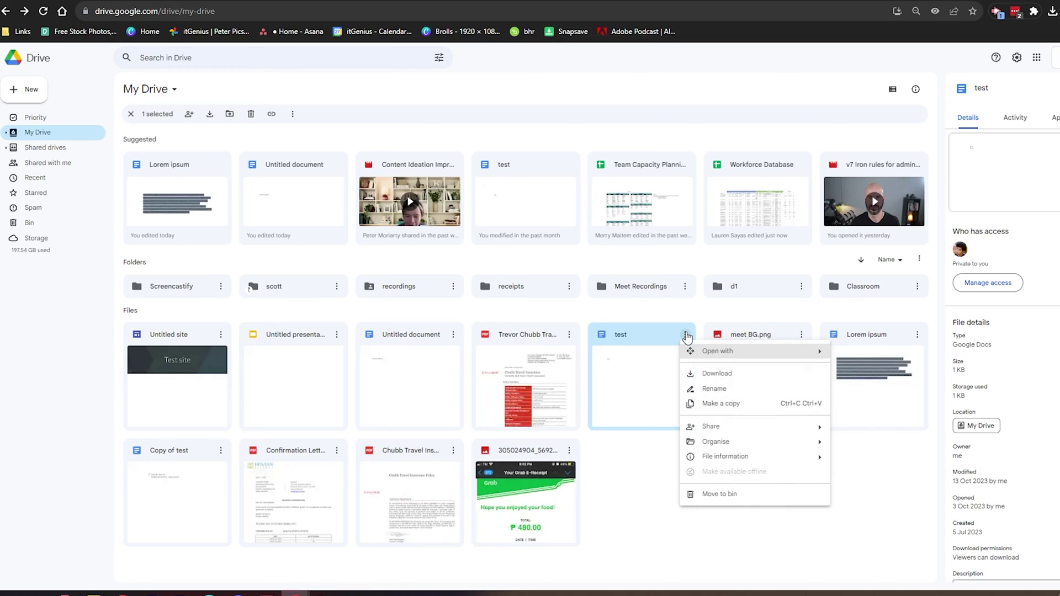
left_click(880, 433)
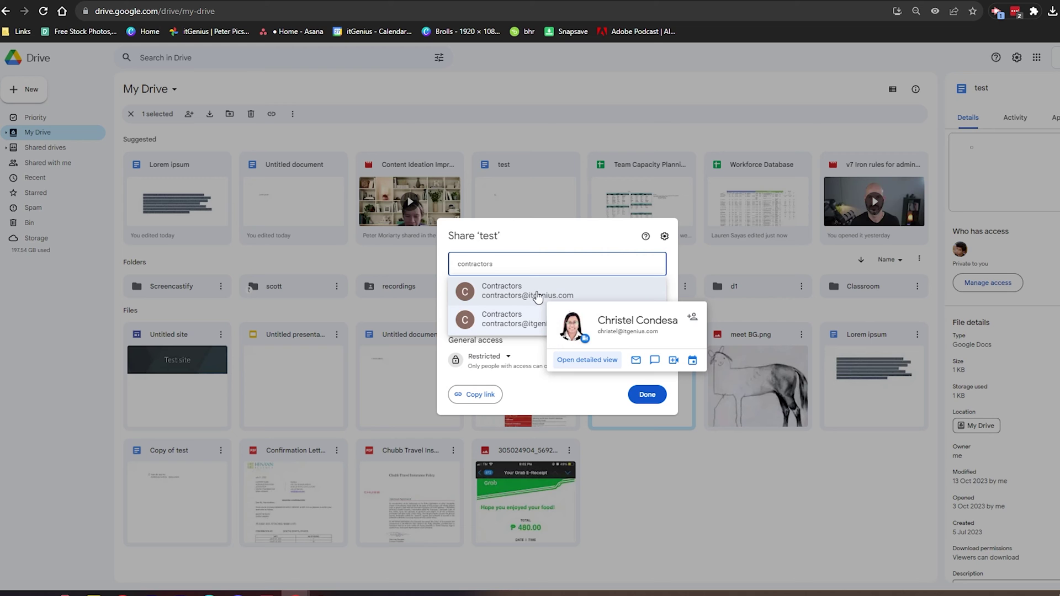
left_click(456, 291)
left_click(636, 303)
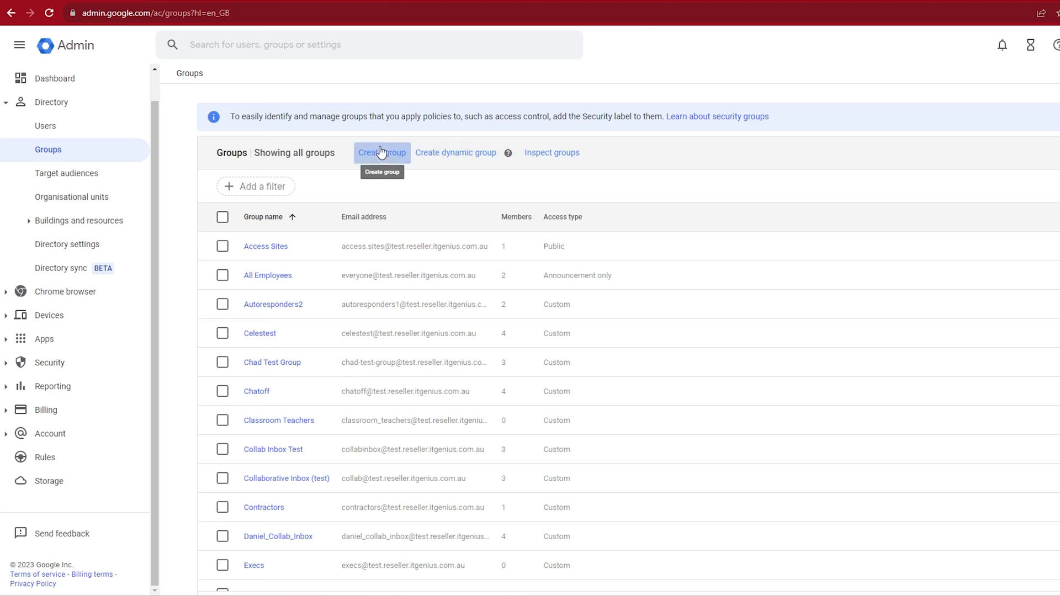
Step: Create the Contractors group and open its Add members page
left_click(381, 153)
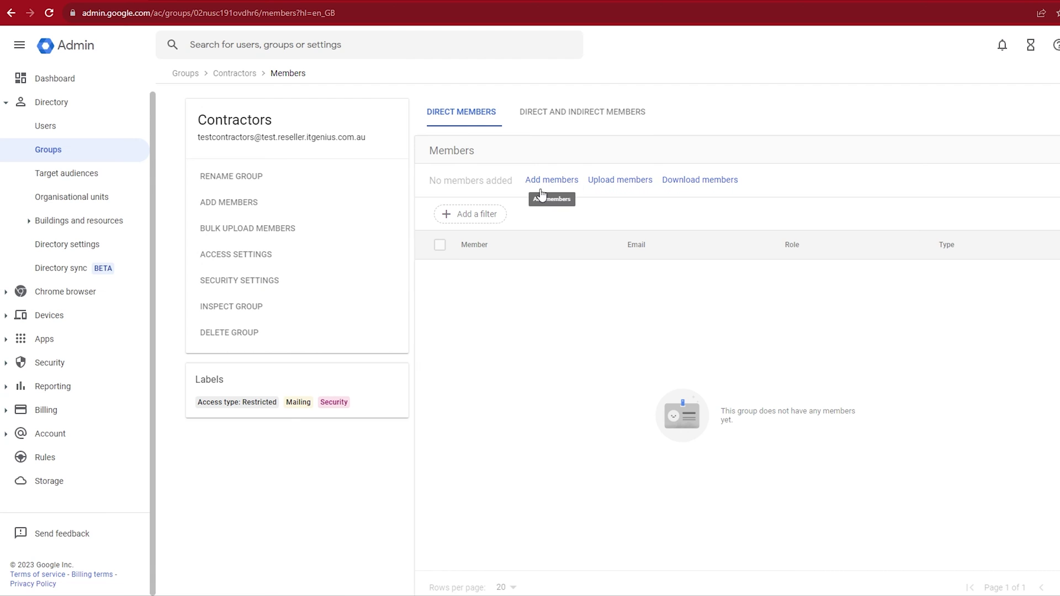
left_click(539, 180)
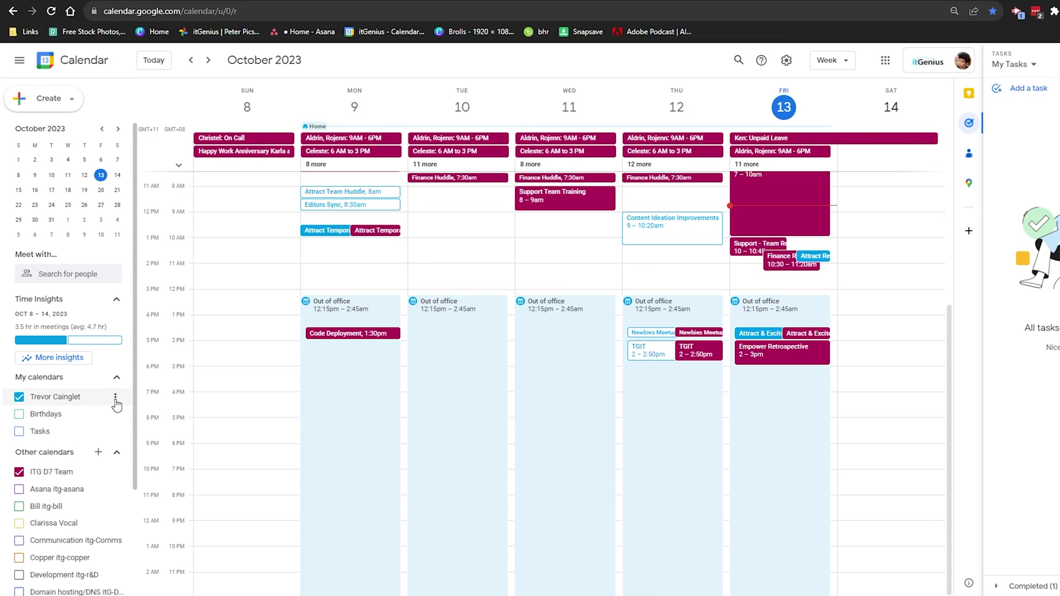
Step: Start adding people to your calendar's sharing, then view itGenius's consultation request page
left_click(125, 418)
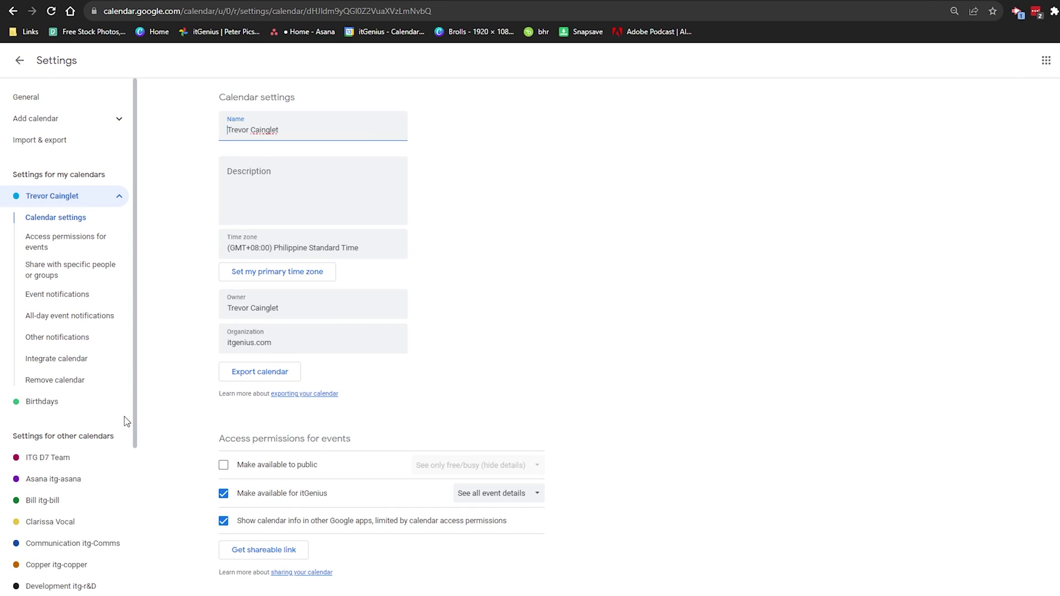
scroll(178, 407, "down", 5)
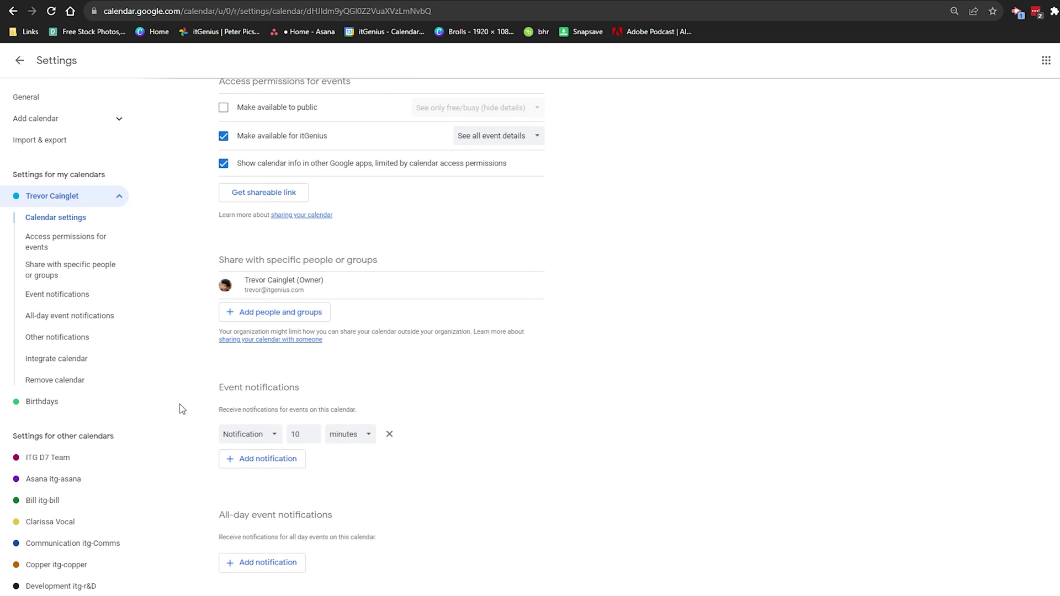
left_click(246, 316)
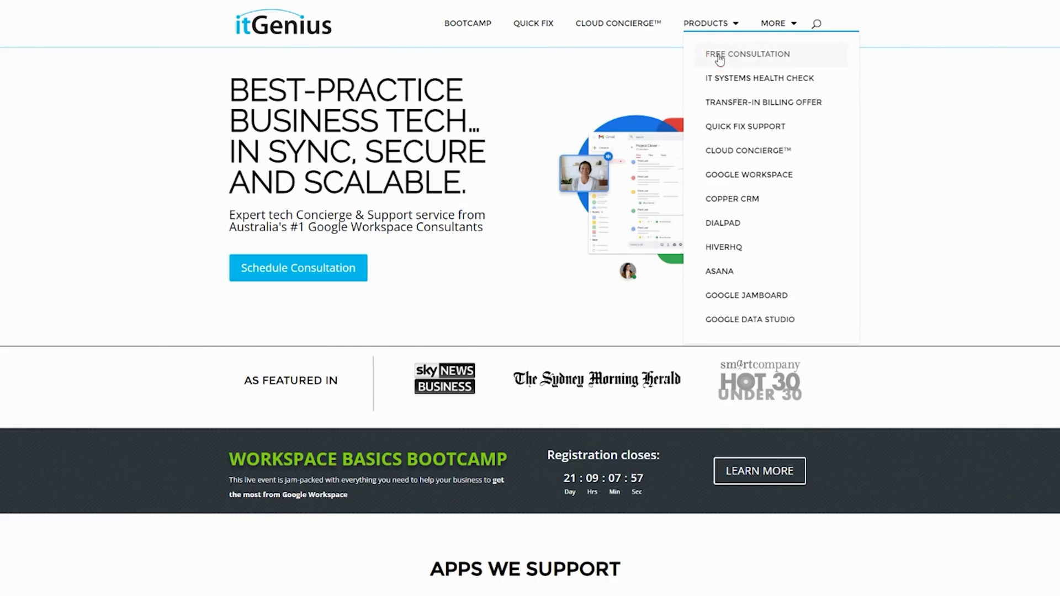
left_click(719, 55)
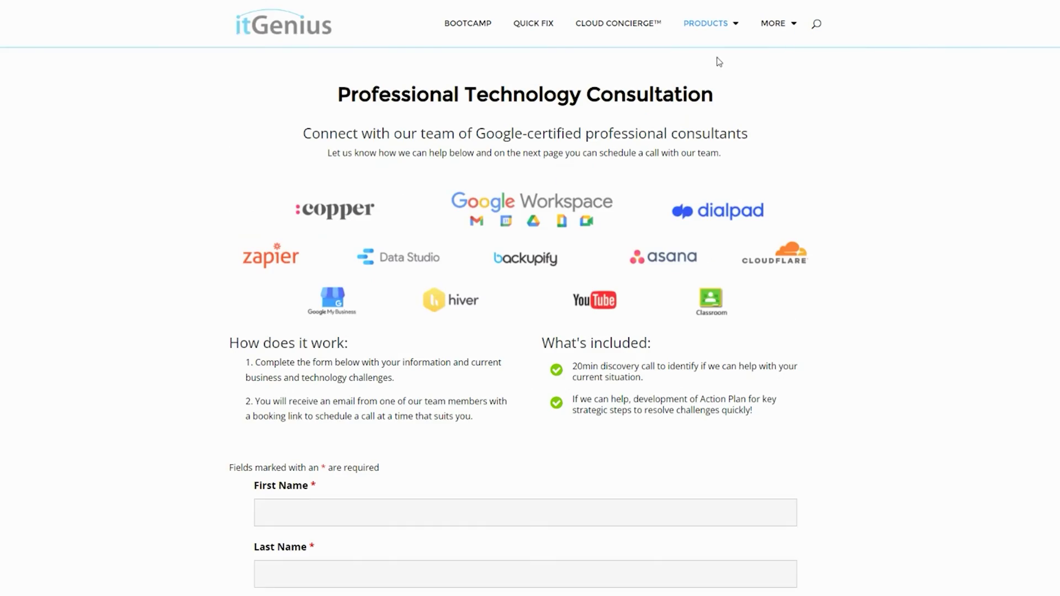
scroll(519, 325, "down", 2)
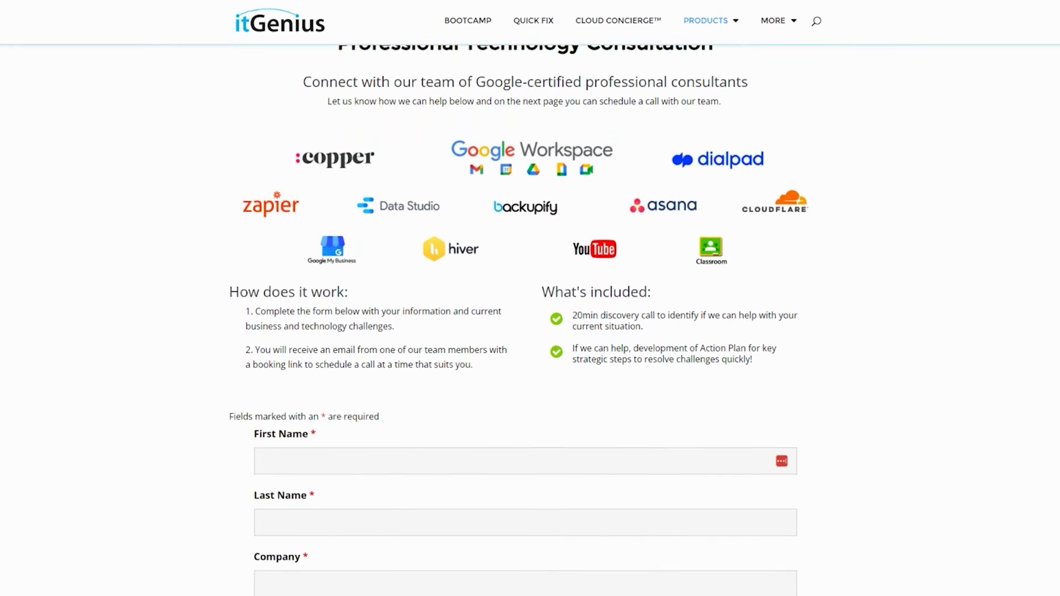